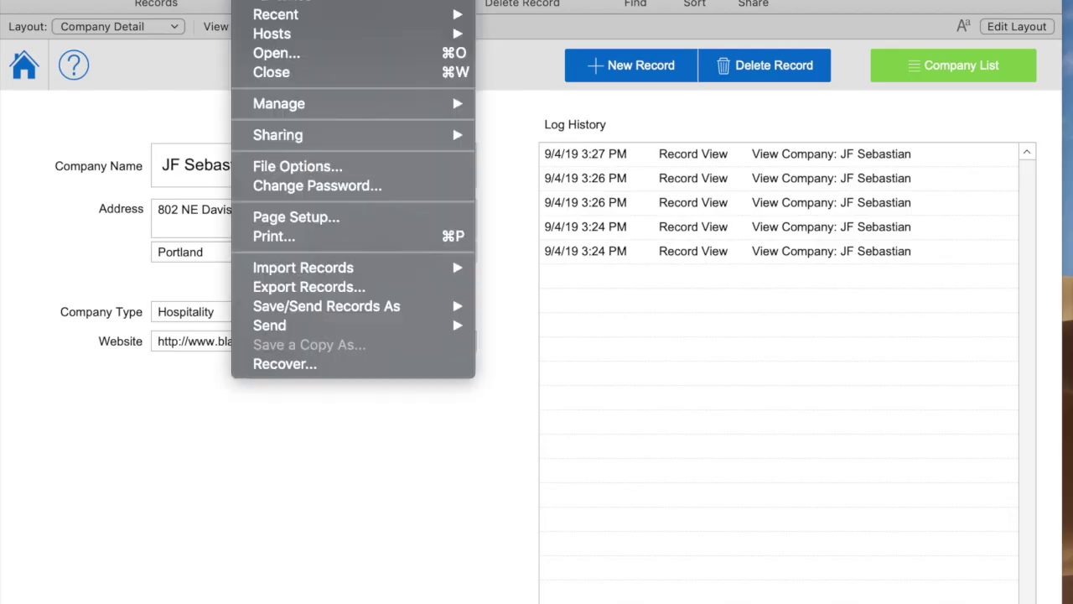
Open Manage Security to show the file's list of accounts
left_click(513, 123)
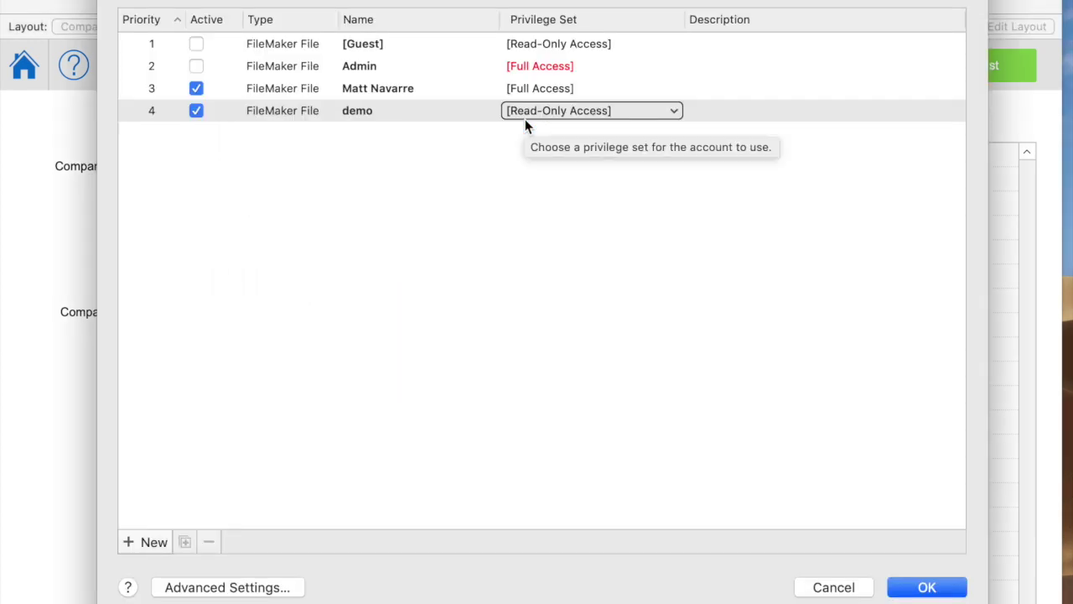
Dismiss the demo account's privilege set choice and show the Privilege Sets panel
left_click(486, 210)
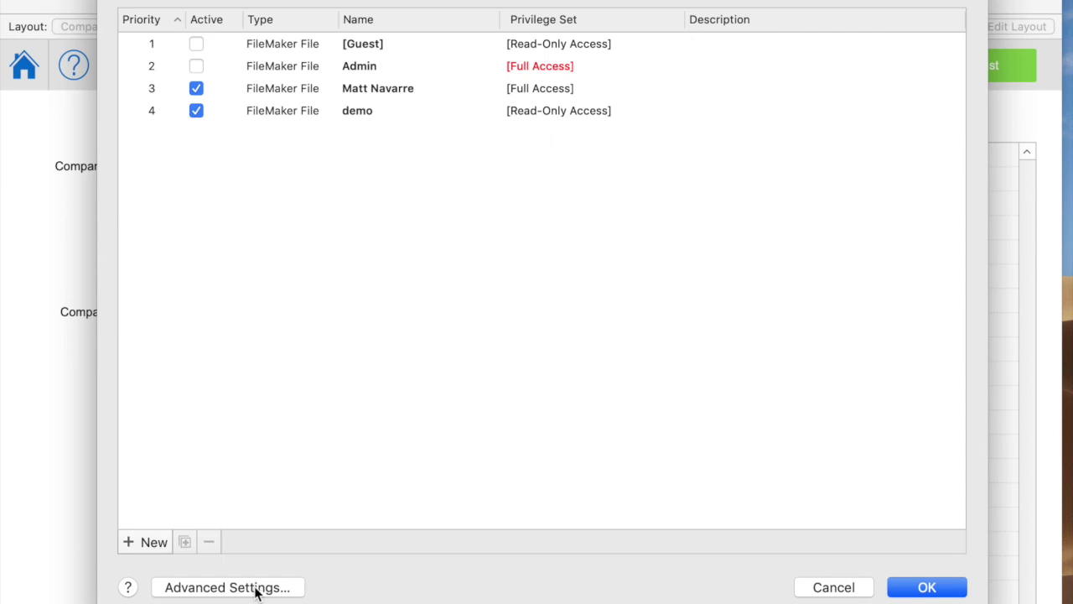
left_click(258, 589)
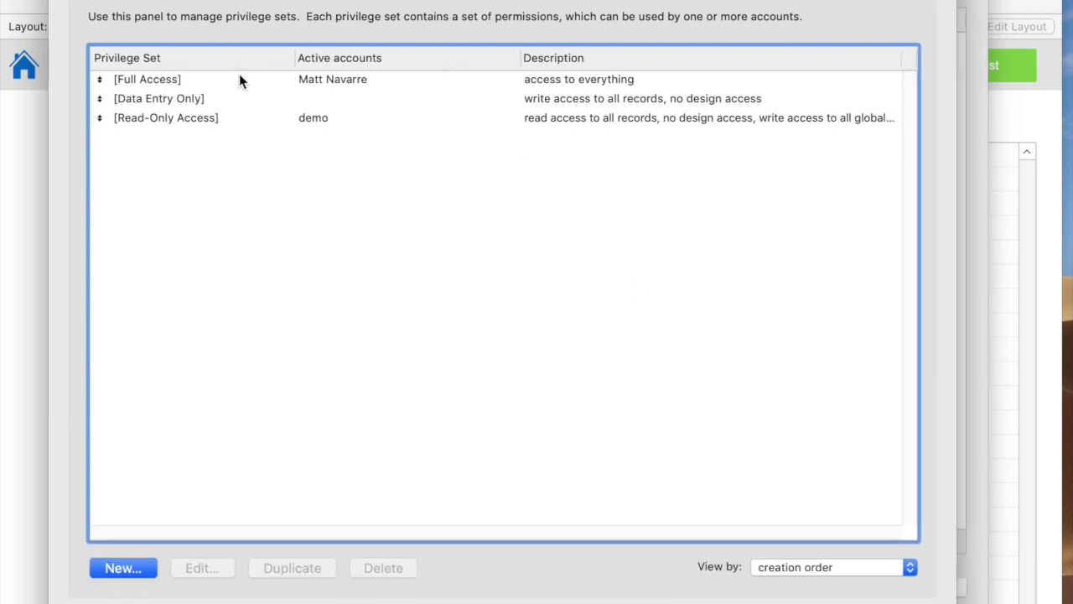
Inspect the Data Entry Only and Read-Only Access sets, then close the security settings
left_click(217, 98)
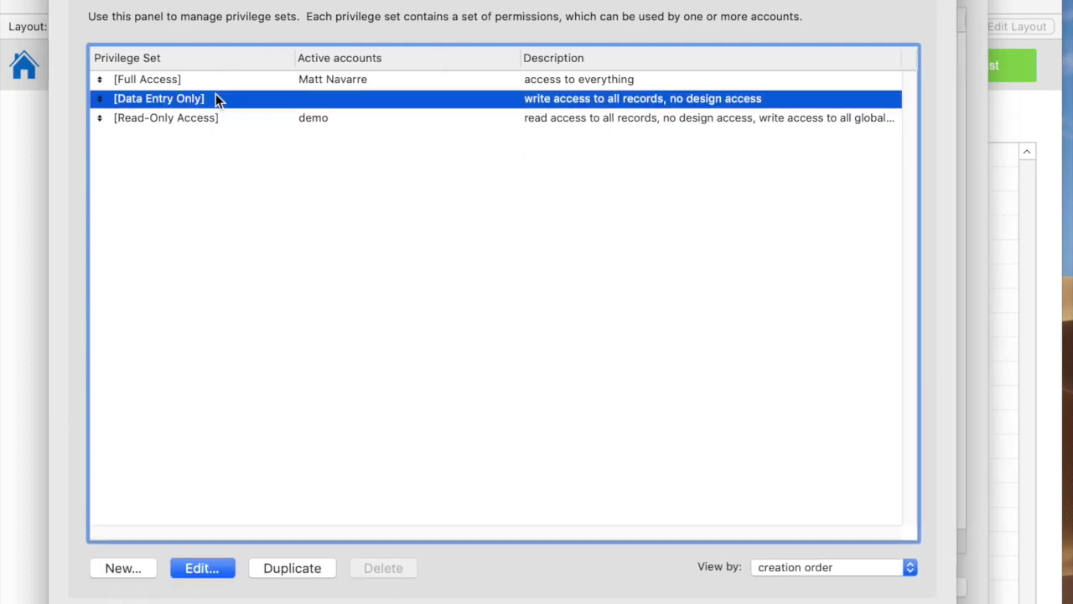
left_click(176, 118)
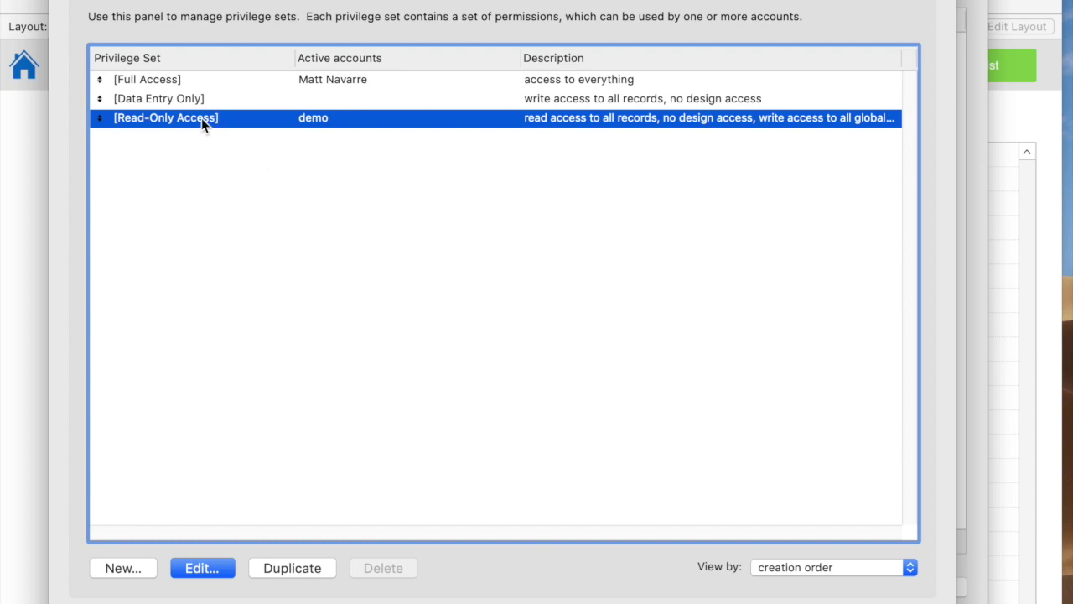
left_click(891, 599)
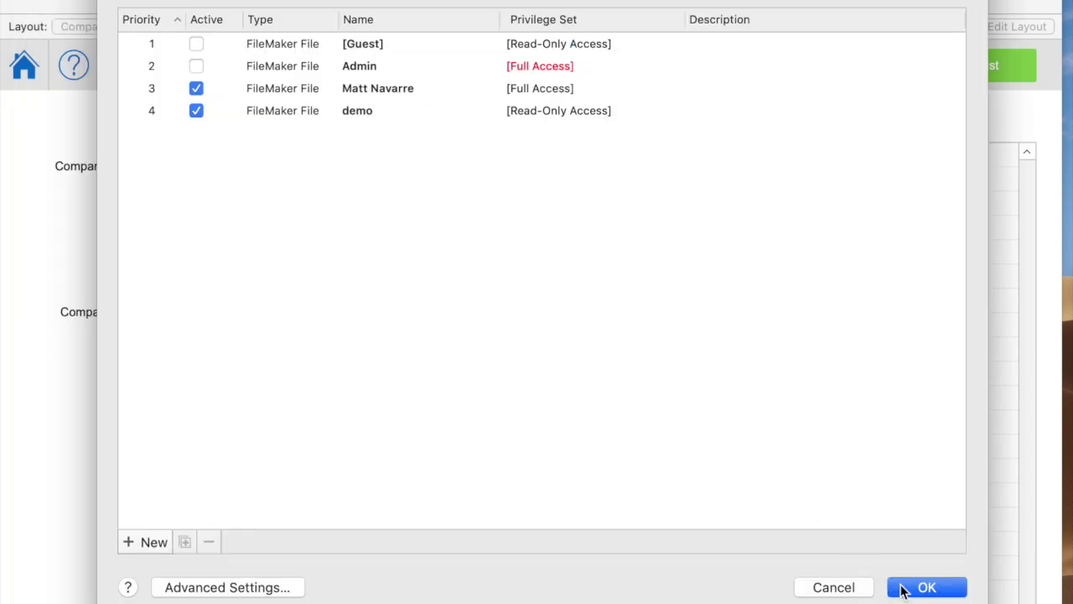
left_click(907, 586)
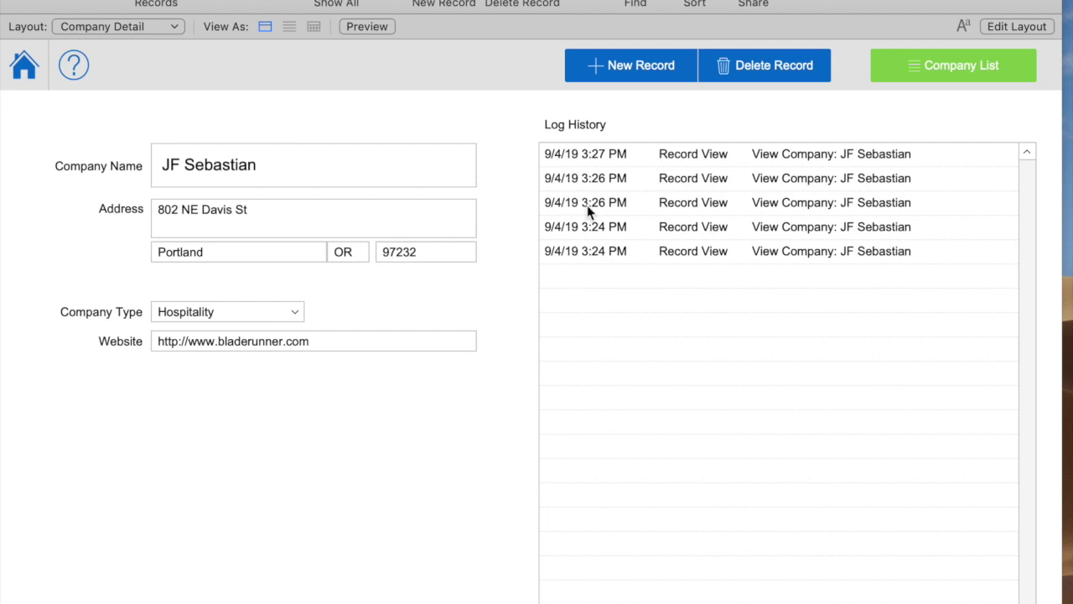
Reopen the JF Sebastian record from Company List three times to log views
left_click(953, 67)
left_click(72, 163)
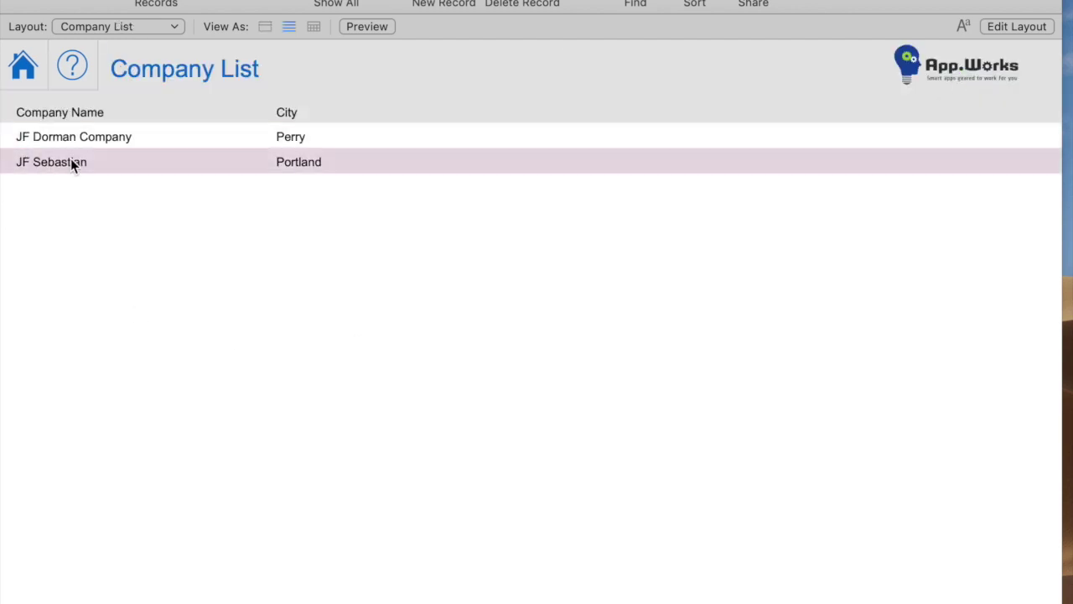
left_click(1030, 67)
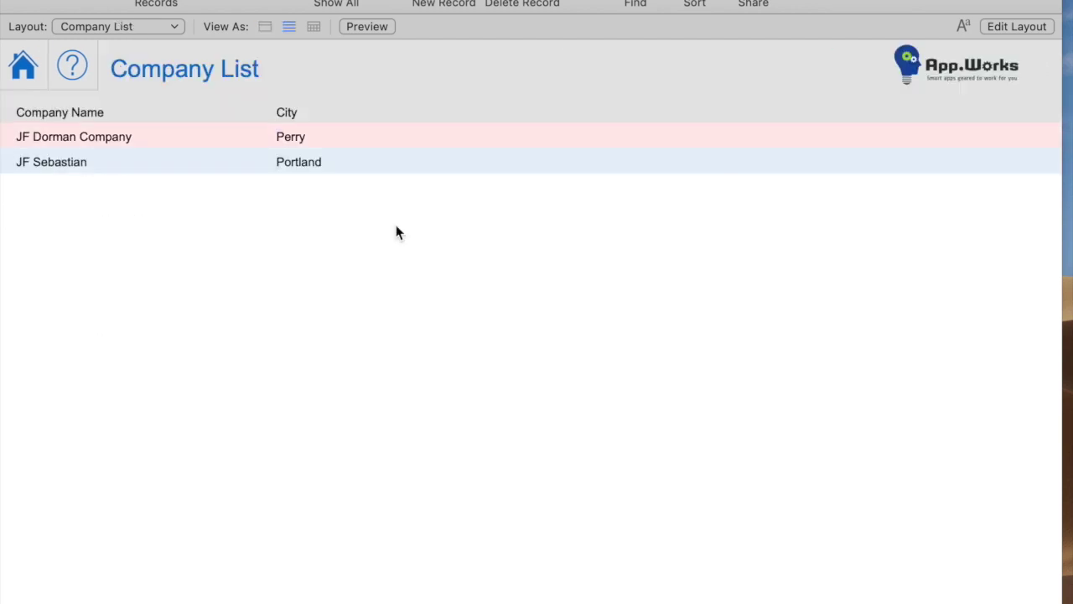
left_click(84, 161)
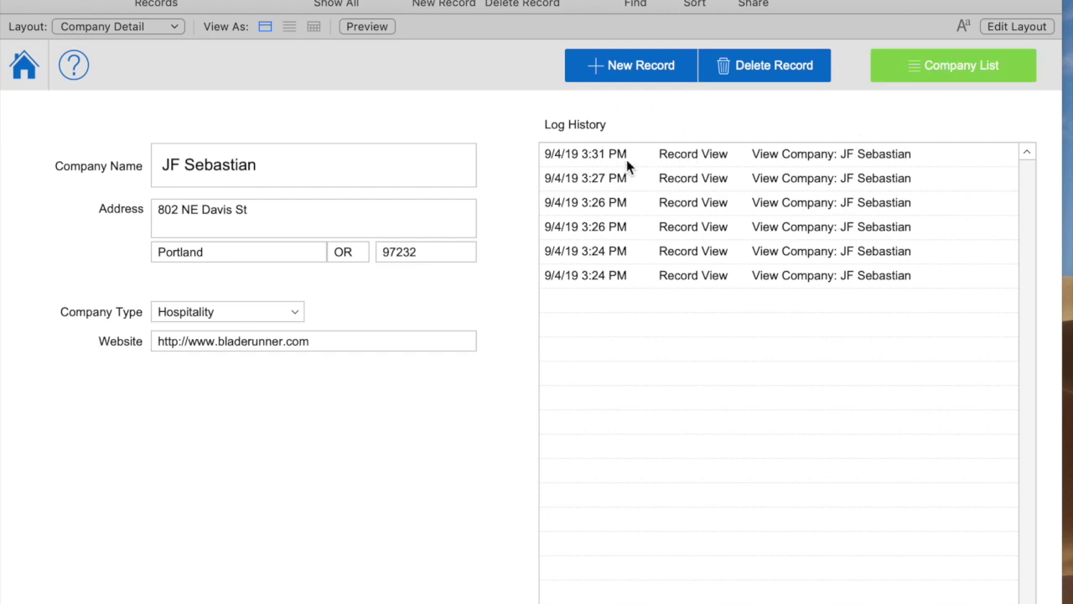
left_click(876, 77)
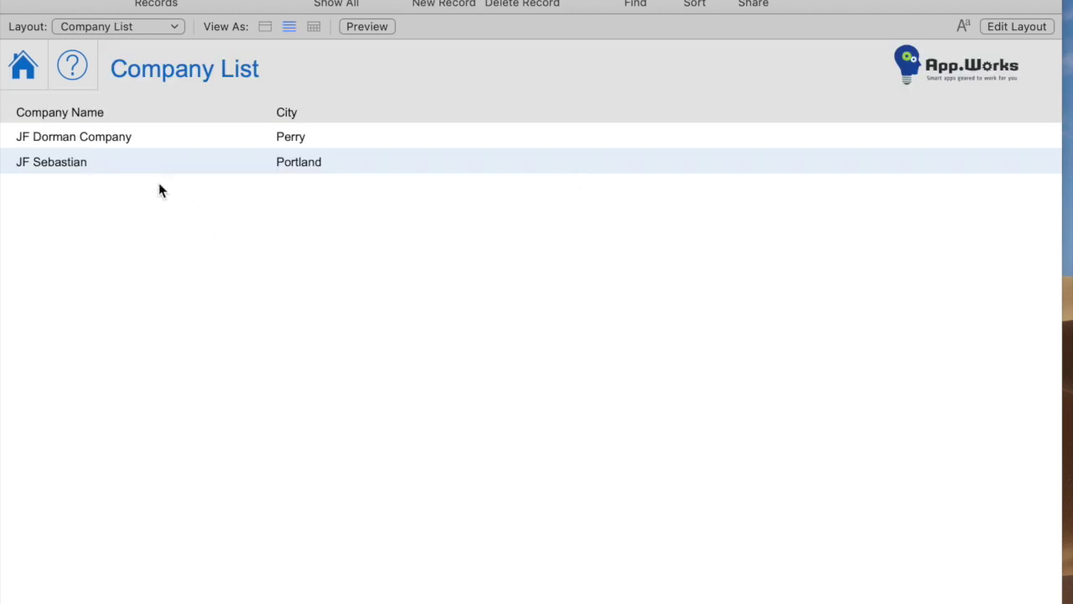
left_click(142, 168)
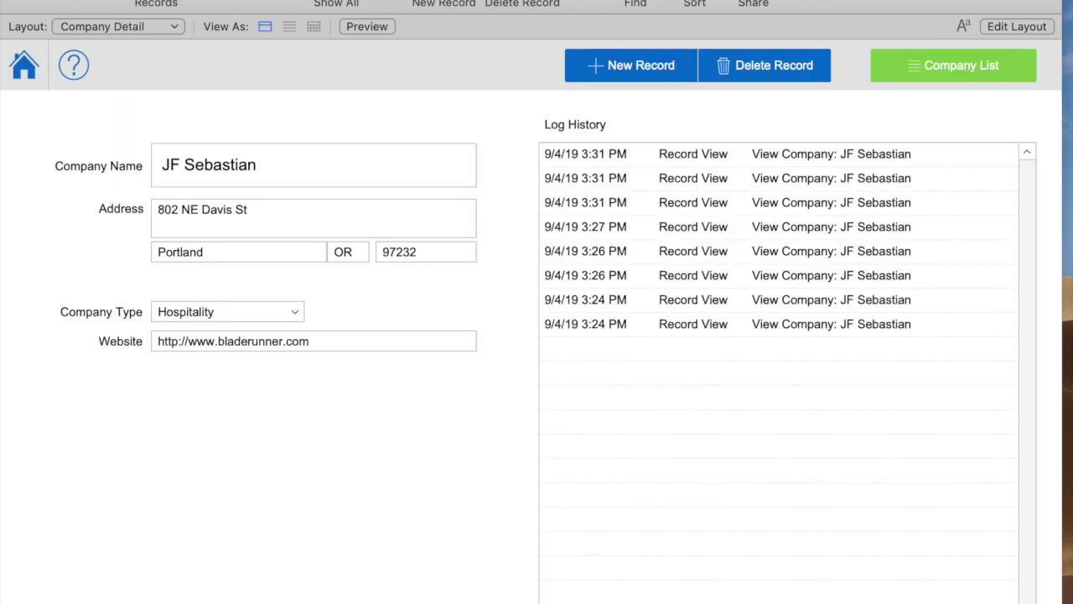
In Read-Only Access, uncheck FileMaker Network (fmapp) access and re-authentication, then confirm
left_click(251, 0)
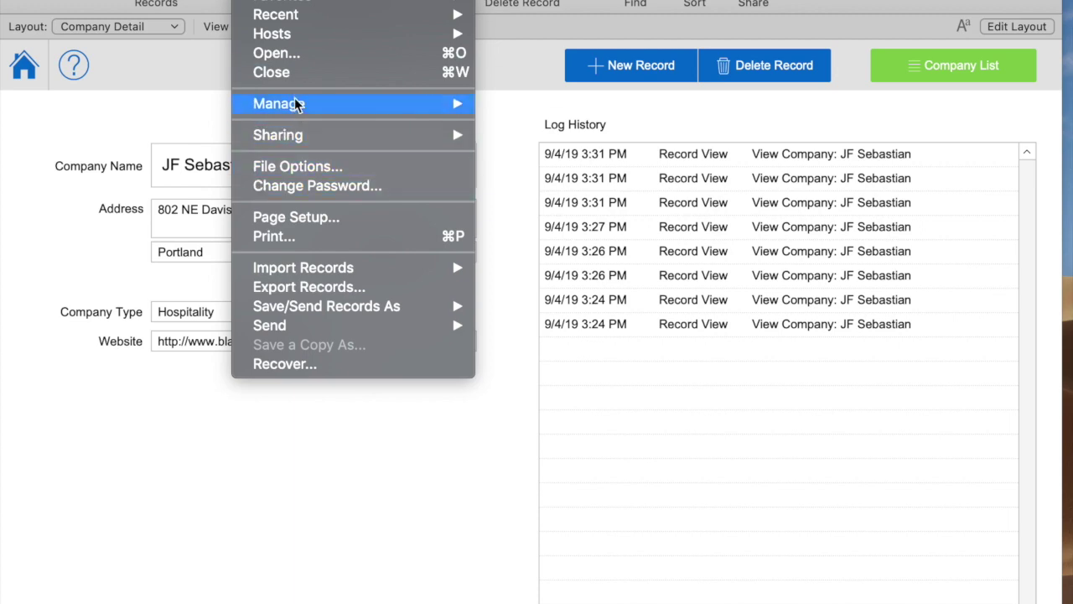
mouse_move(427, 107)
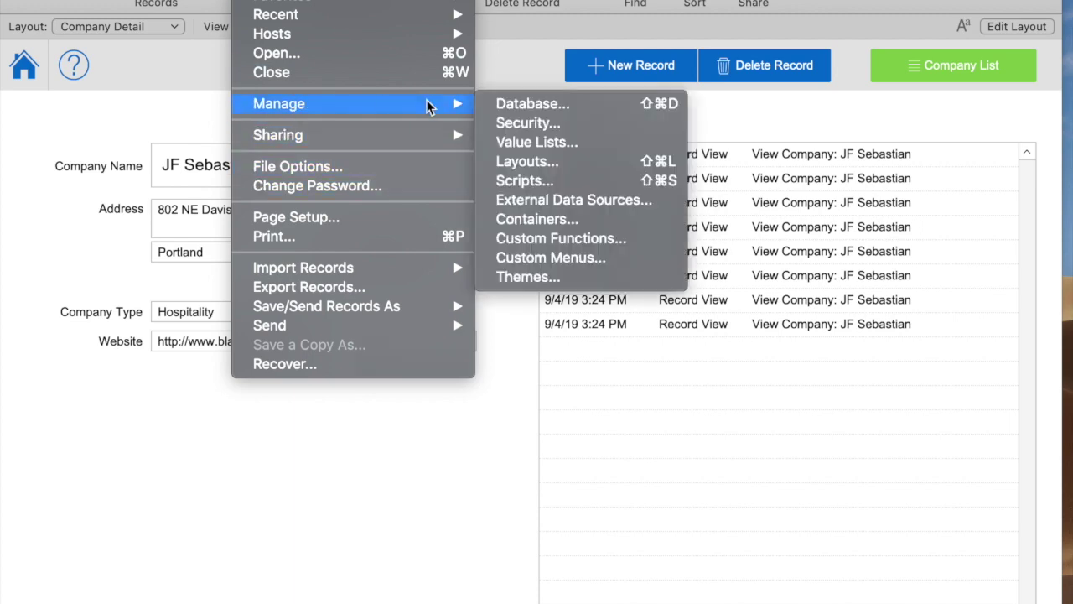
left_click(530, 124)
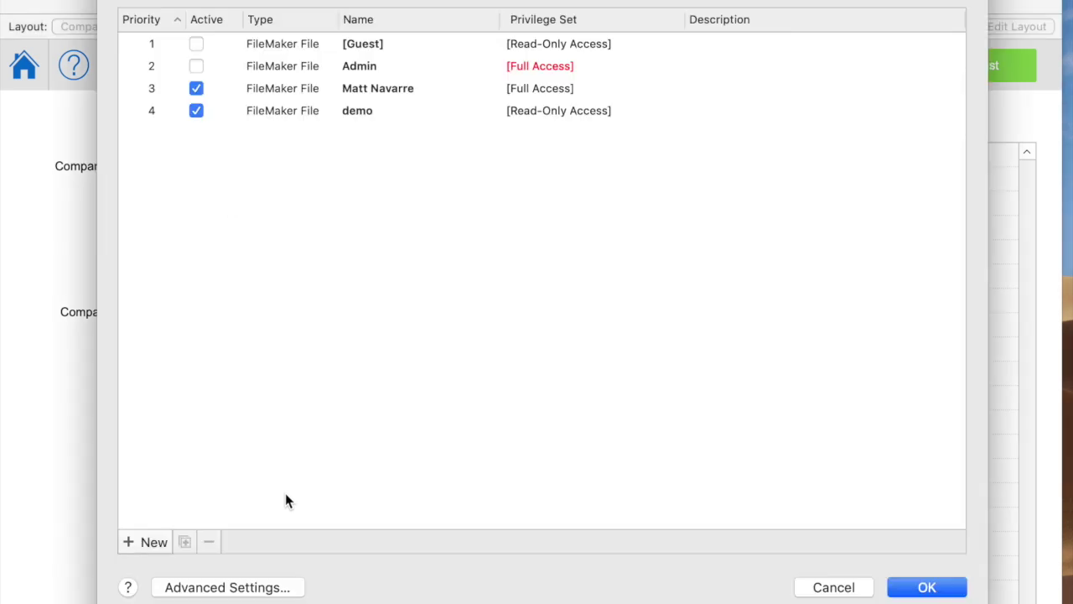
left_click(233, 584)
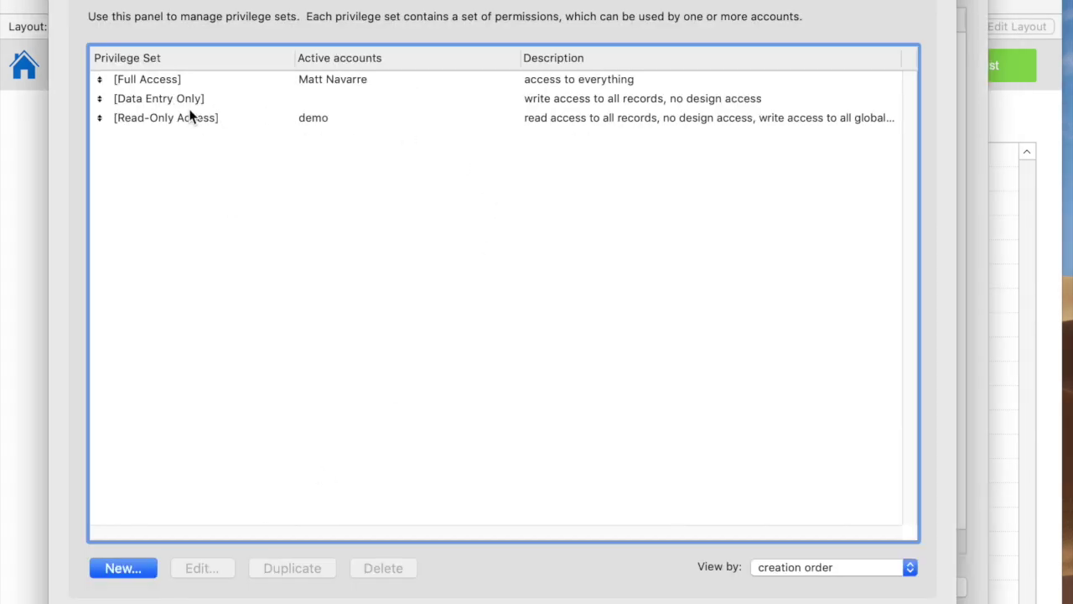
left_click(189, 118)
double_click(191, 117)
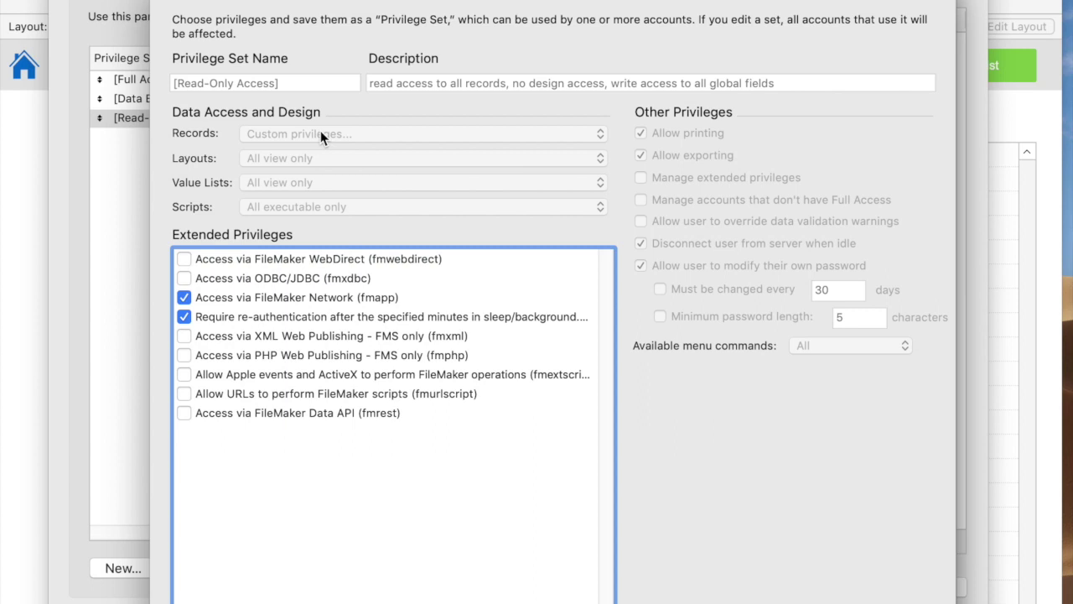
left_click(236, 299)
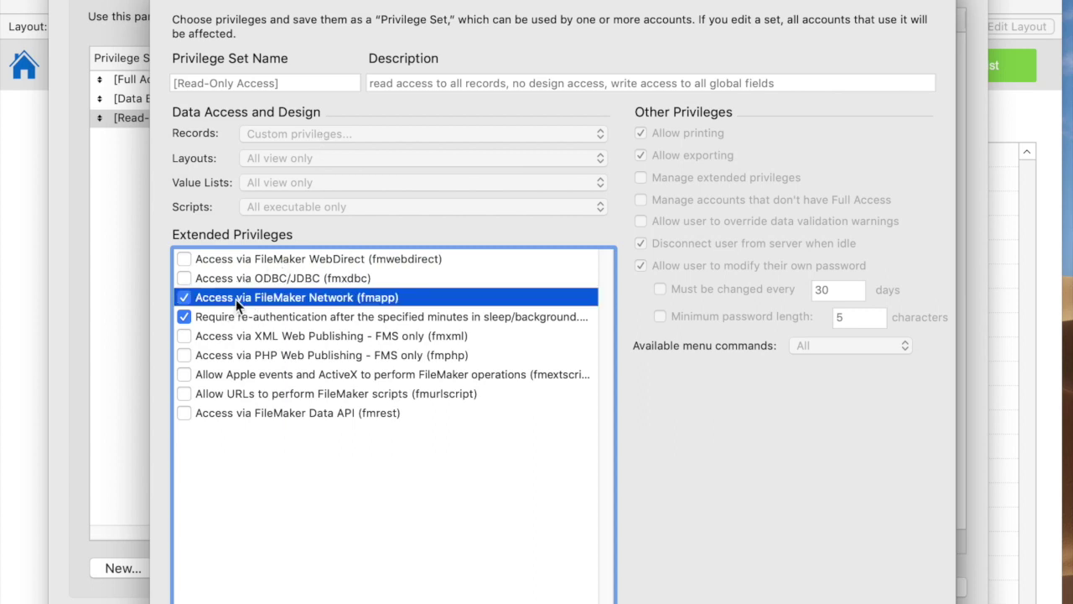
left_click(184, 297)
left_click(187, 317)
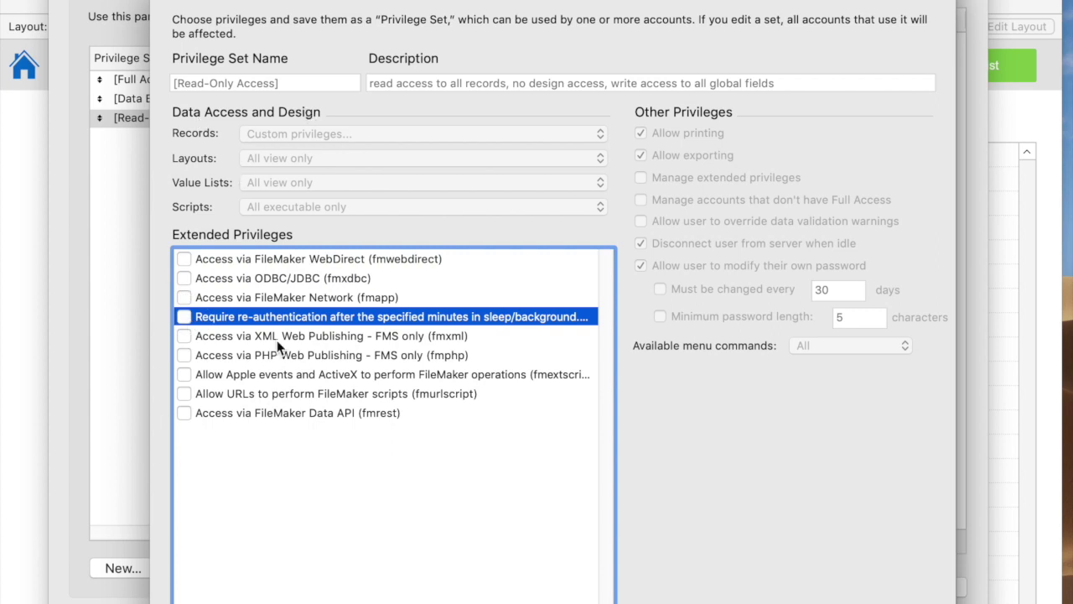
left_click(275, 478)
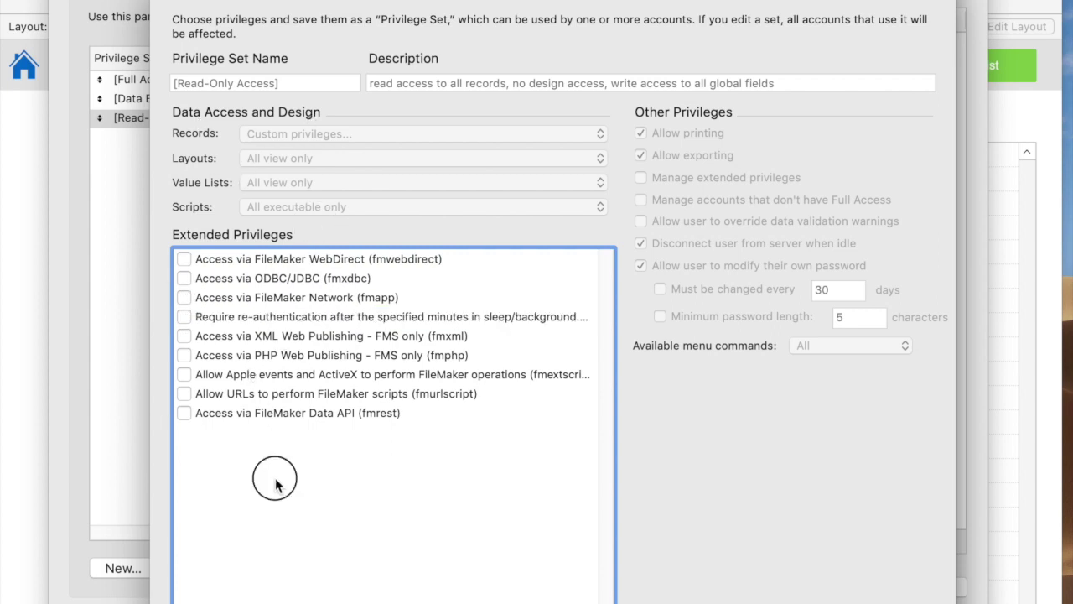
key("Return")
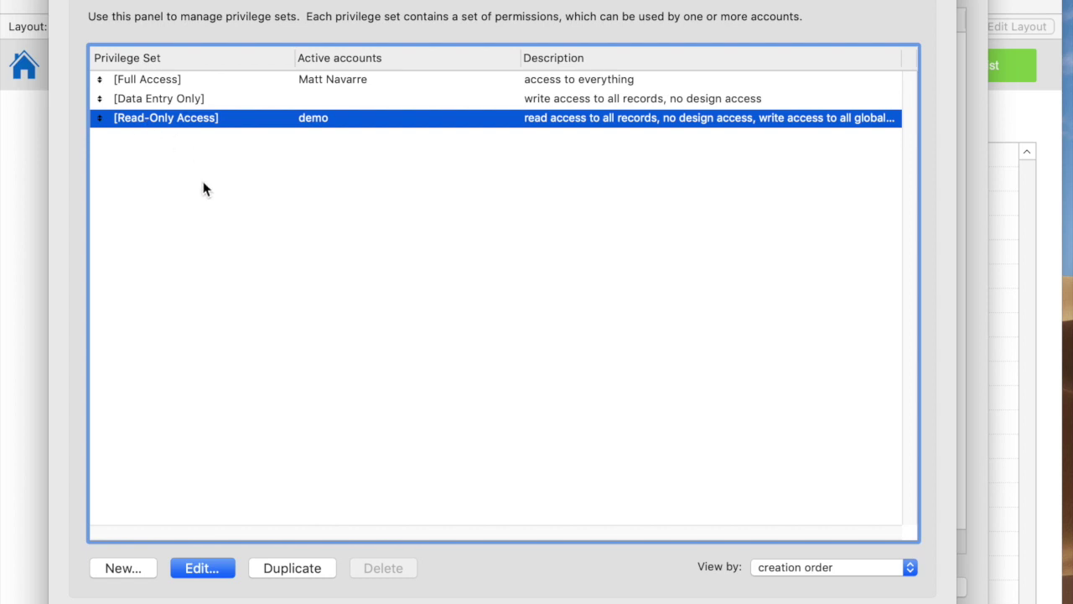
Duplicate Read-Only Access, name the copy 'Basic Access' and enable fmapp network access
left_click(156, 99)
left_click(180, 120)
left_click(292, 567)
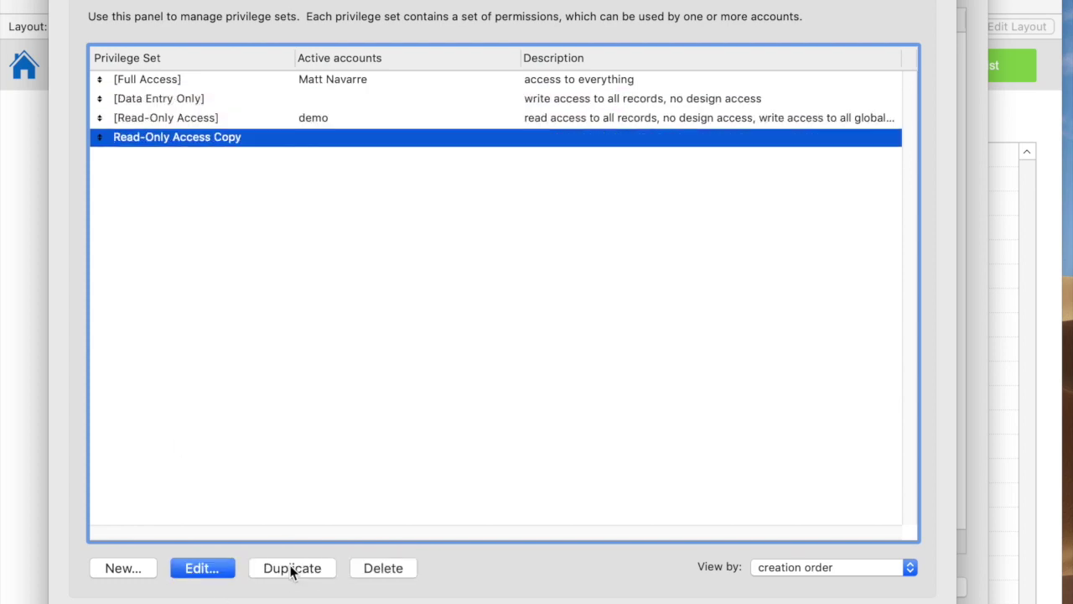
double_click(170, 140)
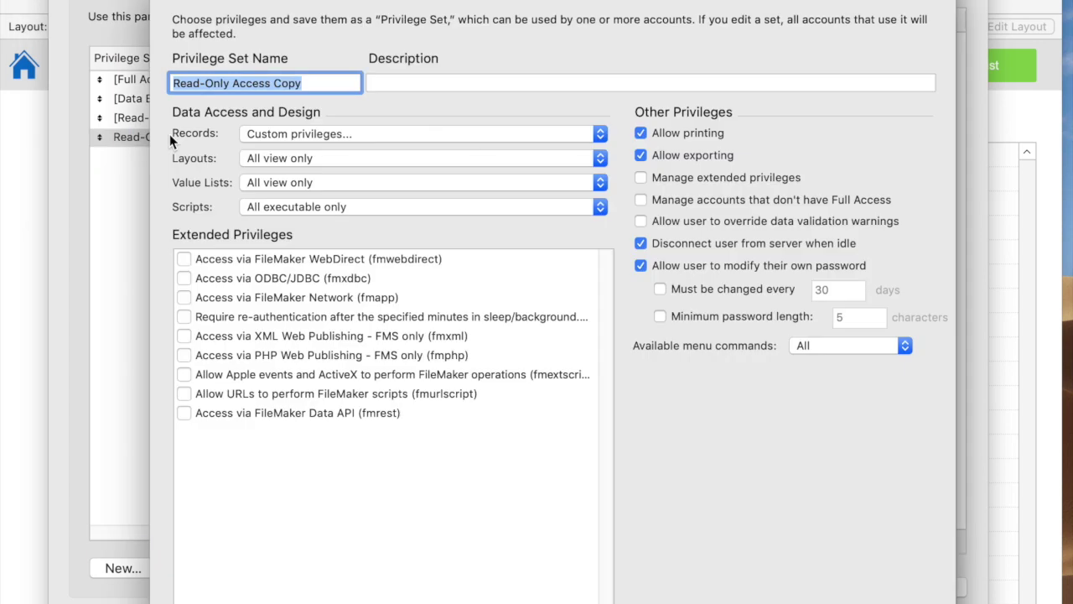
type("Basic Access")
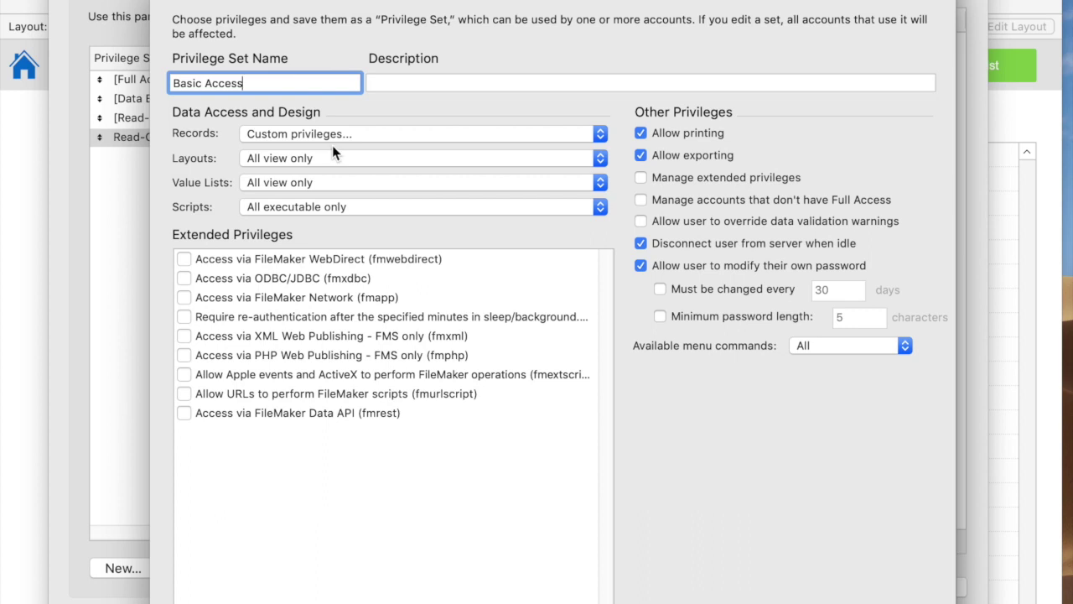
left_click(185, 297)
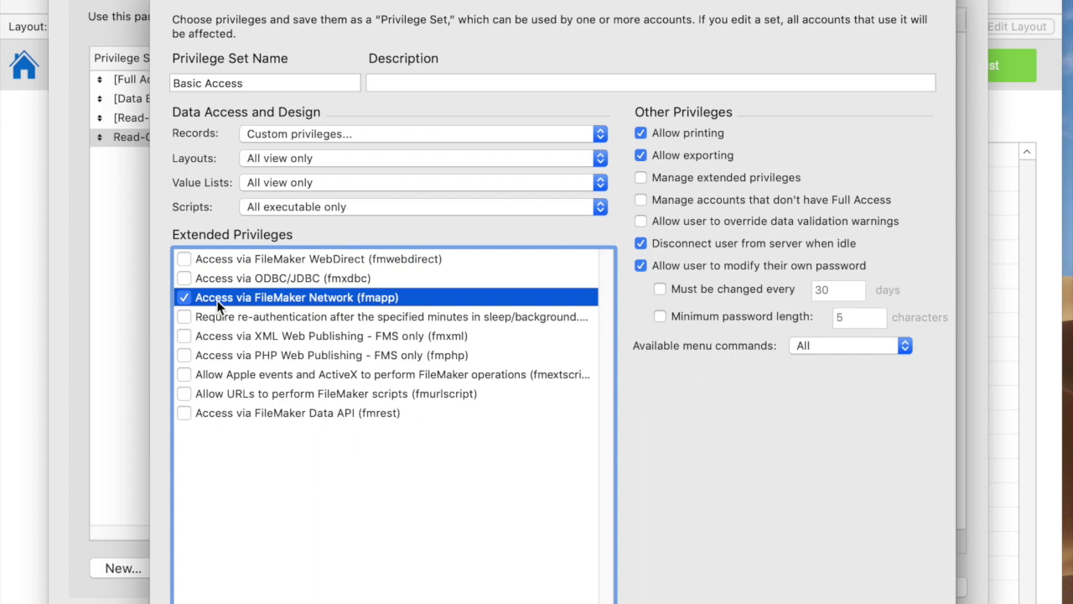
left_click(381, 134)
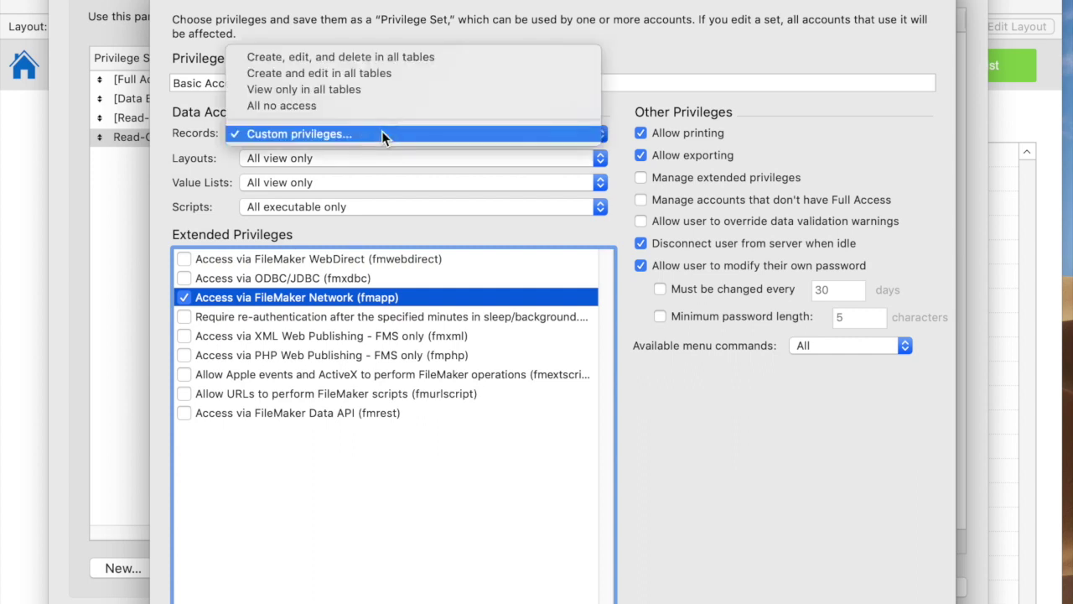
In custom record privileges, set the fmLog table's Create to yes and confirm
left_click(382, 134)
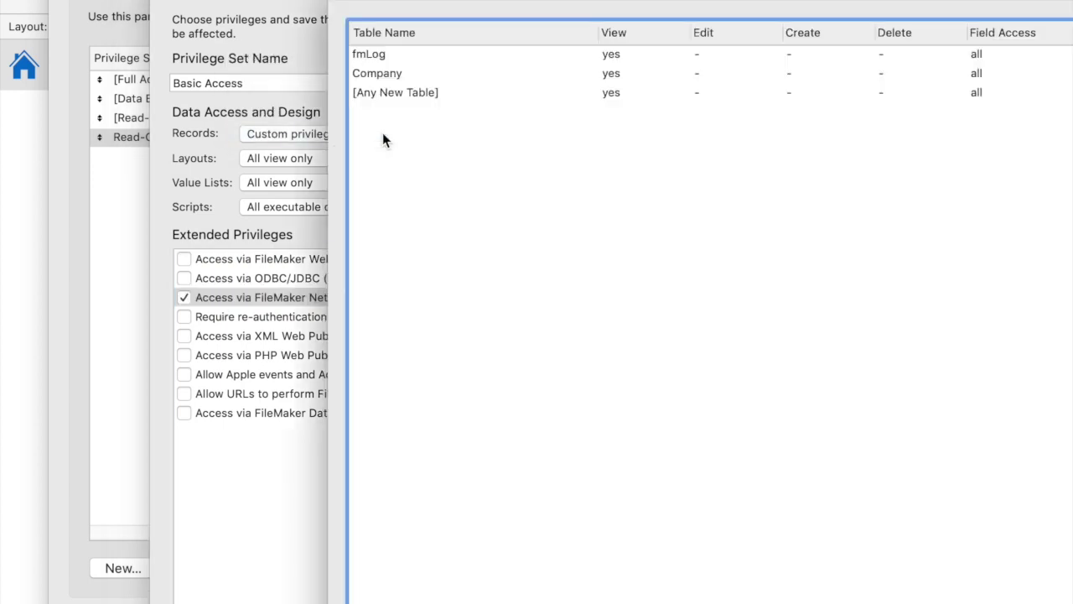
left_click(423, 75)
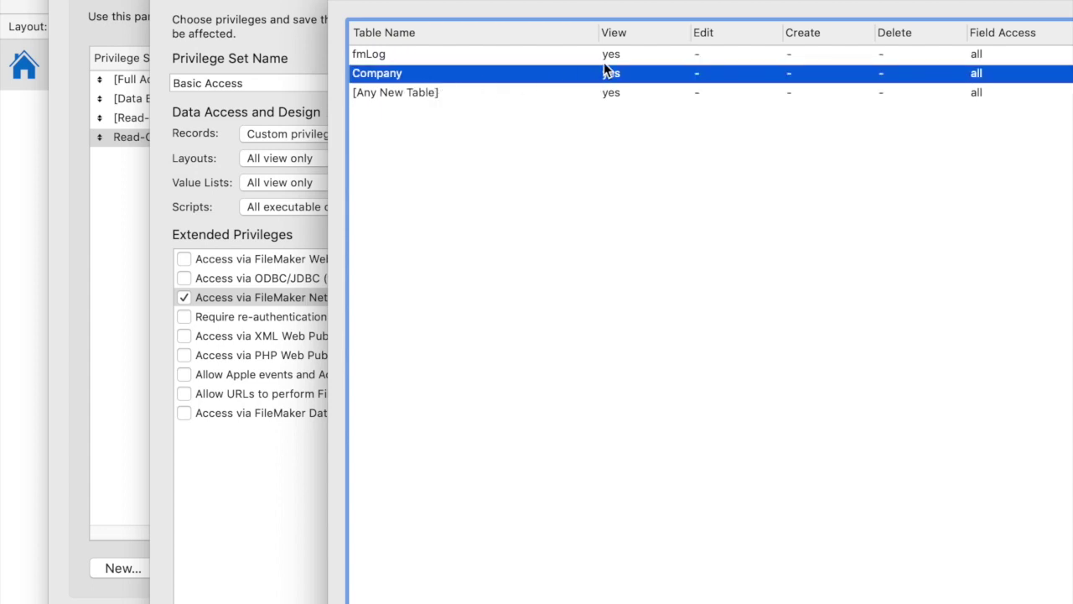
left_click(648, 57)
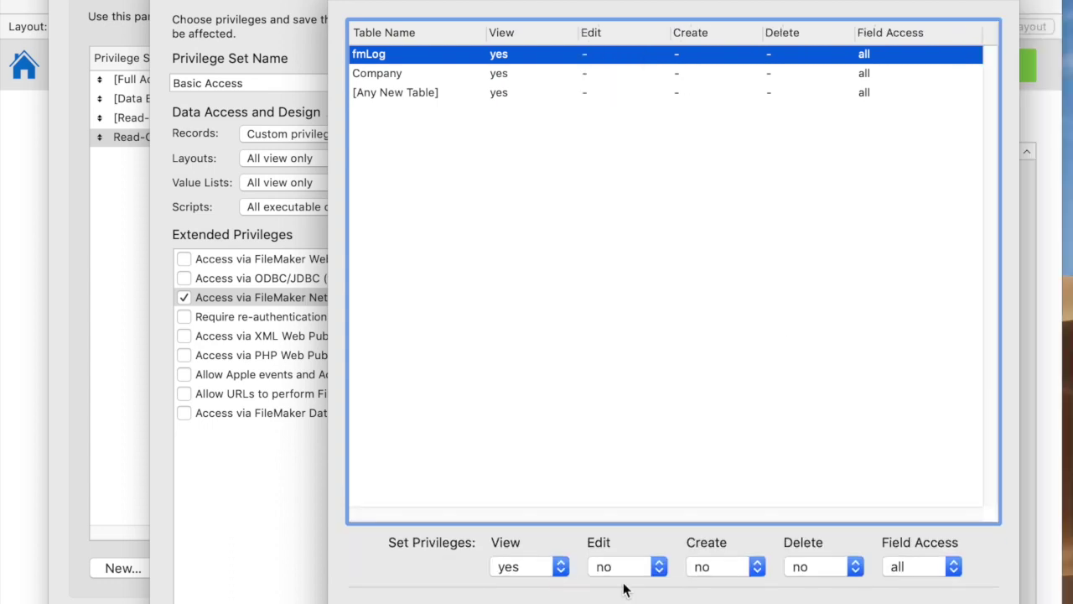
left_click(713, 569)
left_click(708, 549)
left_click(490, 96)
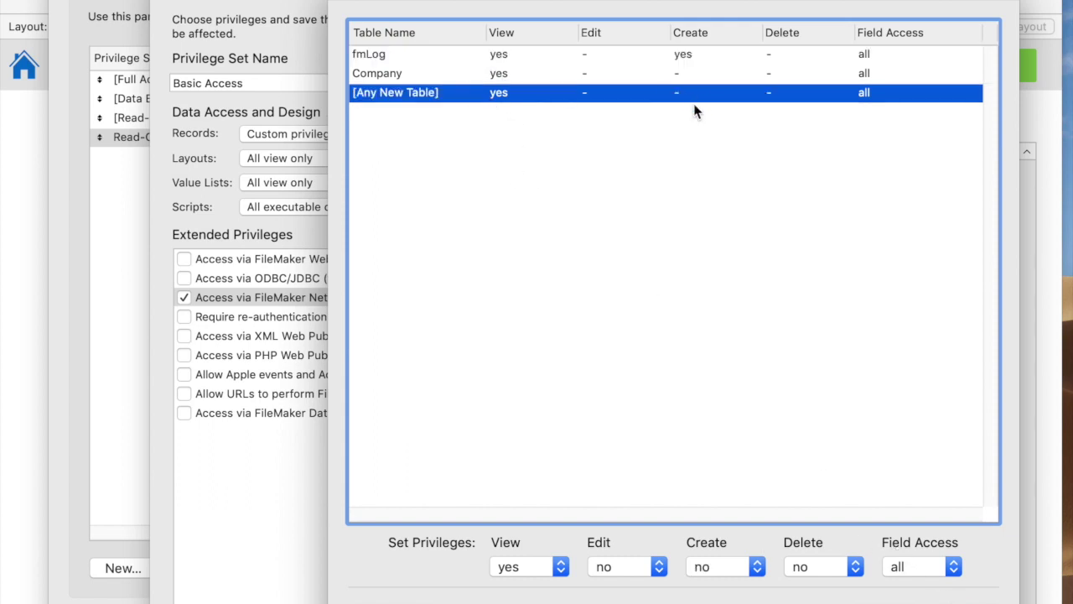
left_click(981, 600)
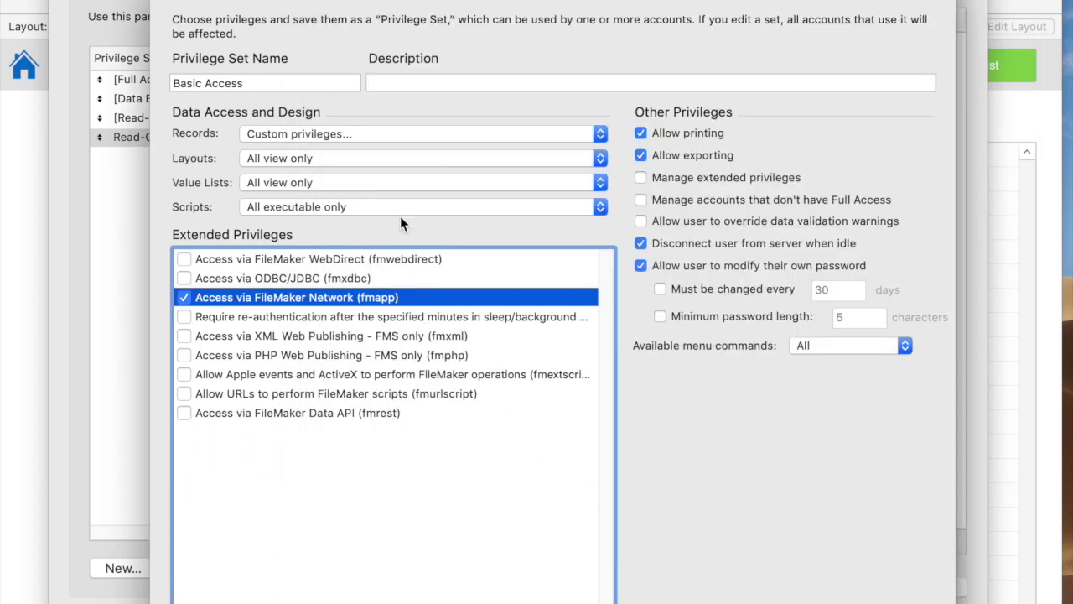
Reopen custom record privileges and choose Company's View limited-by-calculation option
left_click(350, 133)
left_click(350, 132)
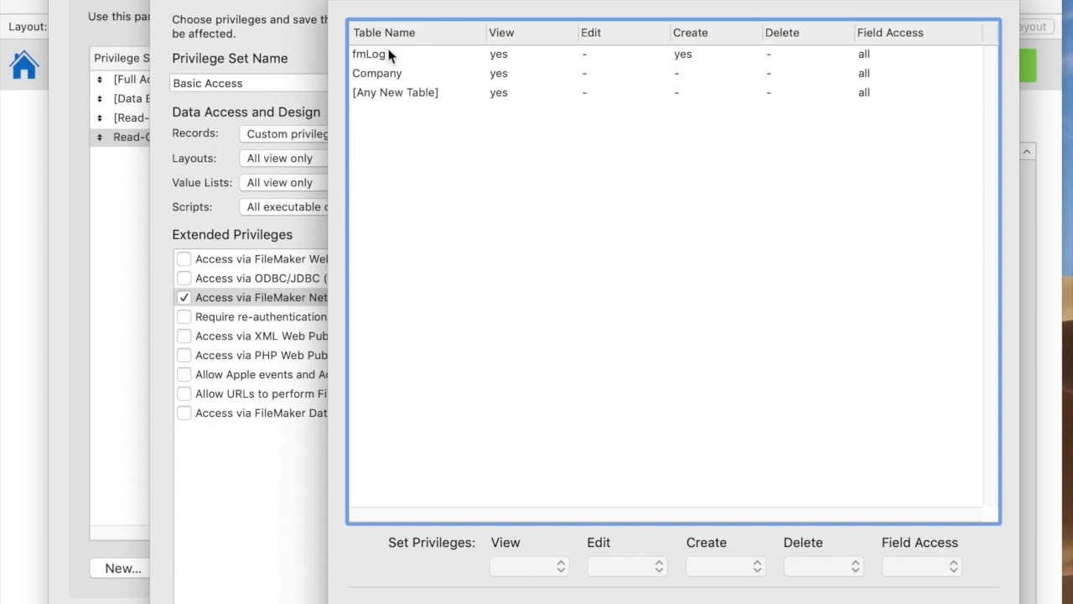
left_click(526, 56)
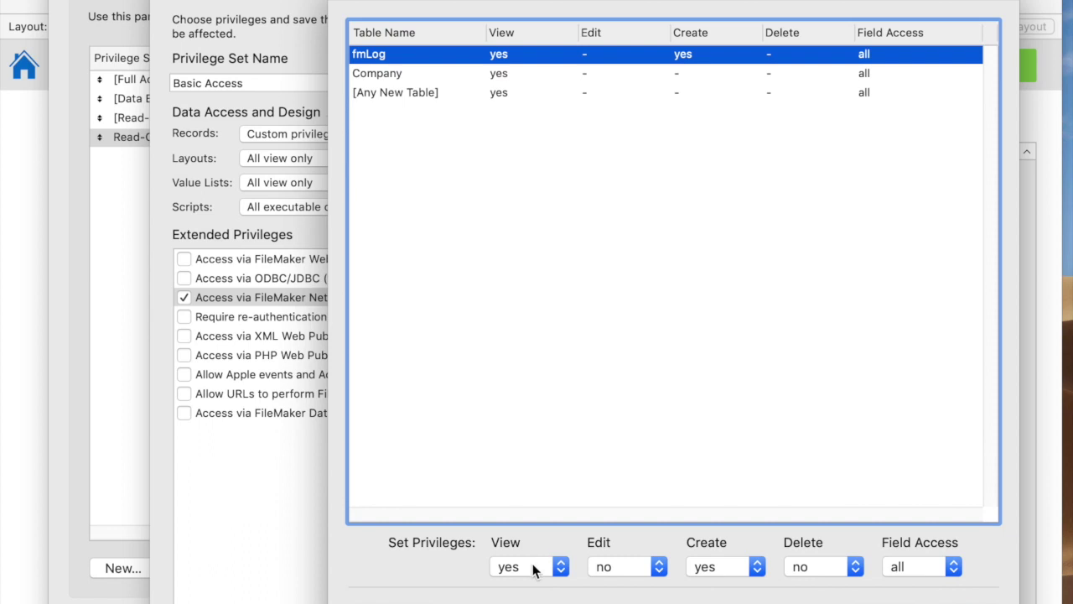
left_click(394, 73)
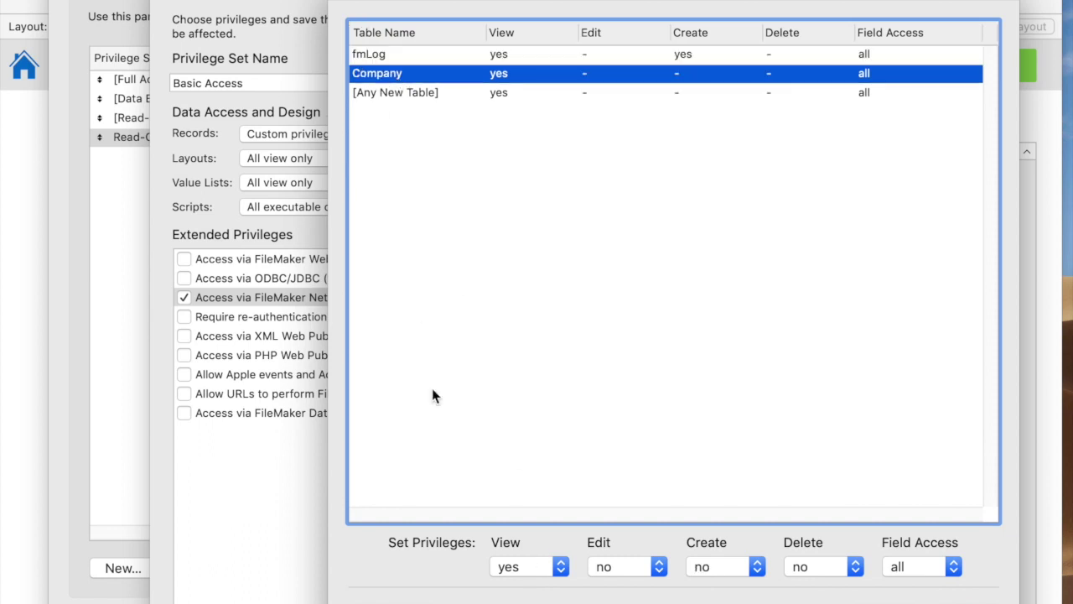
left_click(529, 570)
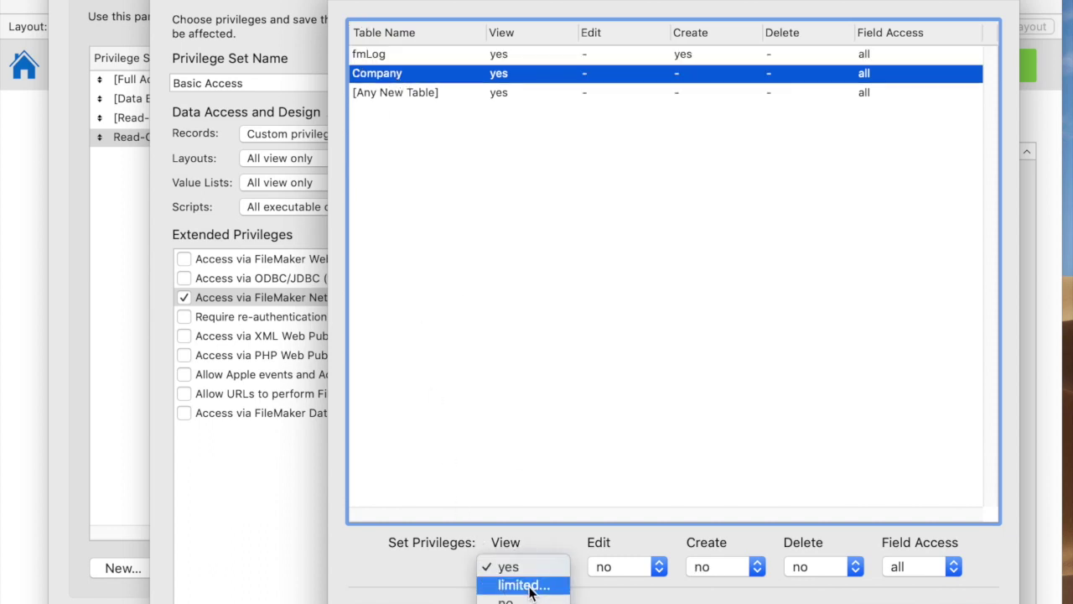
left_click(526, 585)
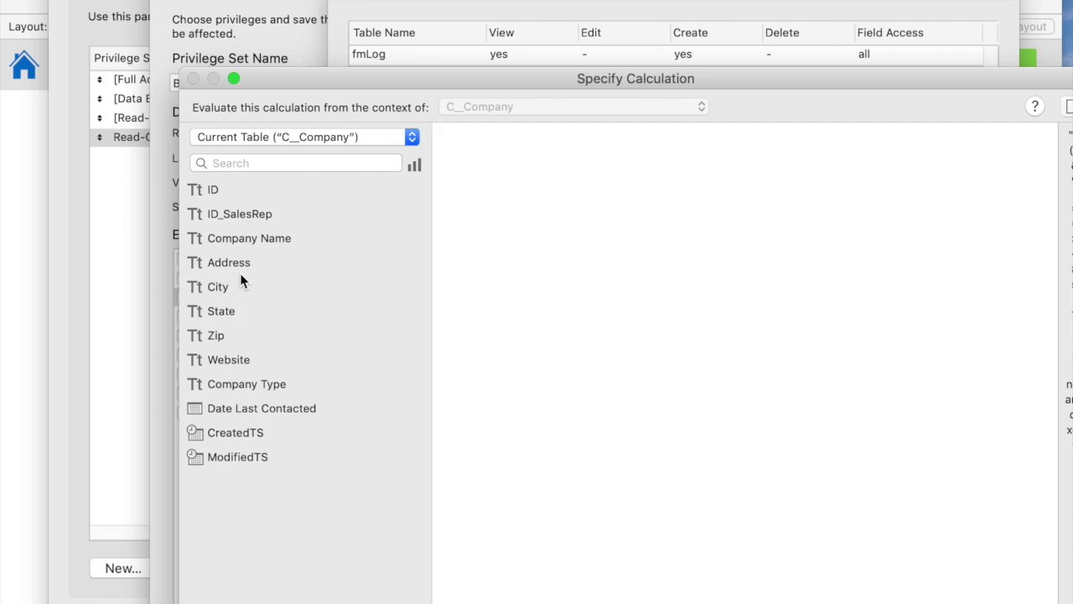
key("Escape")
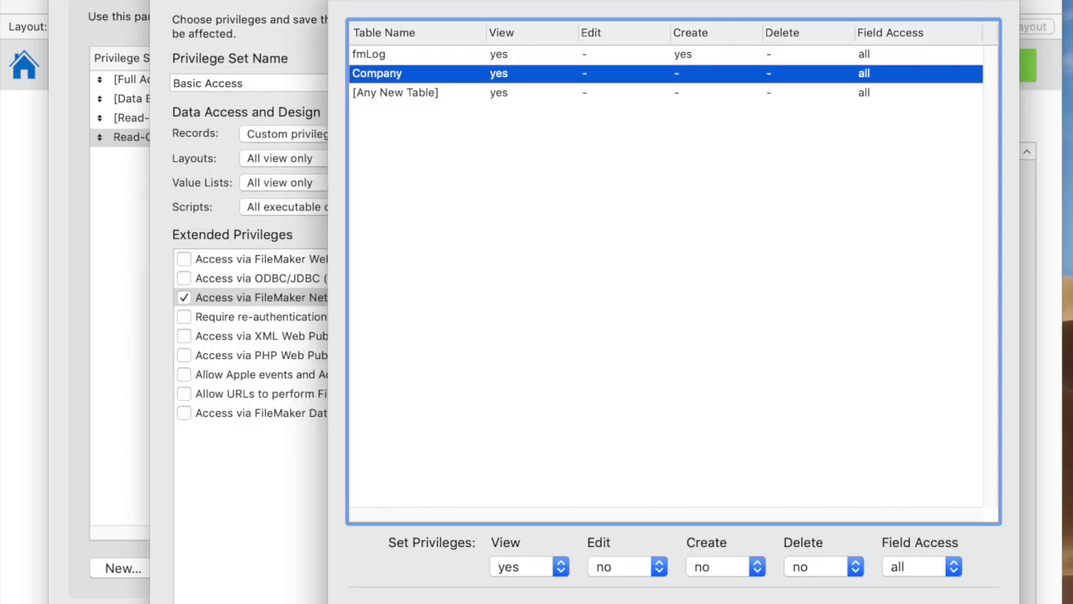
left_click(946, 566)
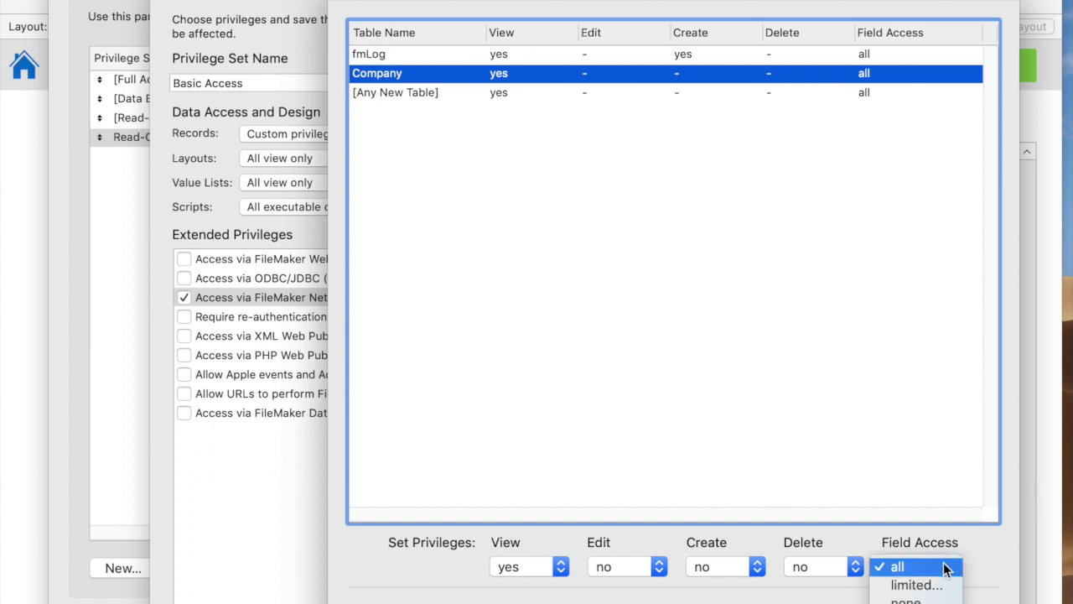
Limit Company field access: ID_SalesRep no access, Address view only
left_click(932, 584)
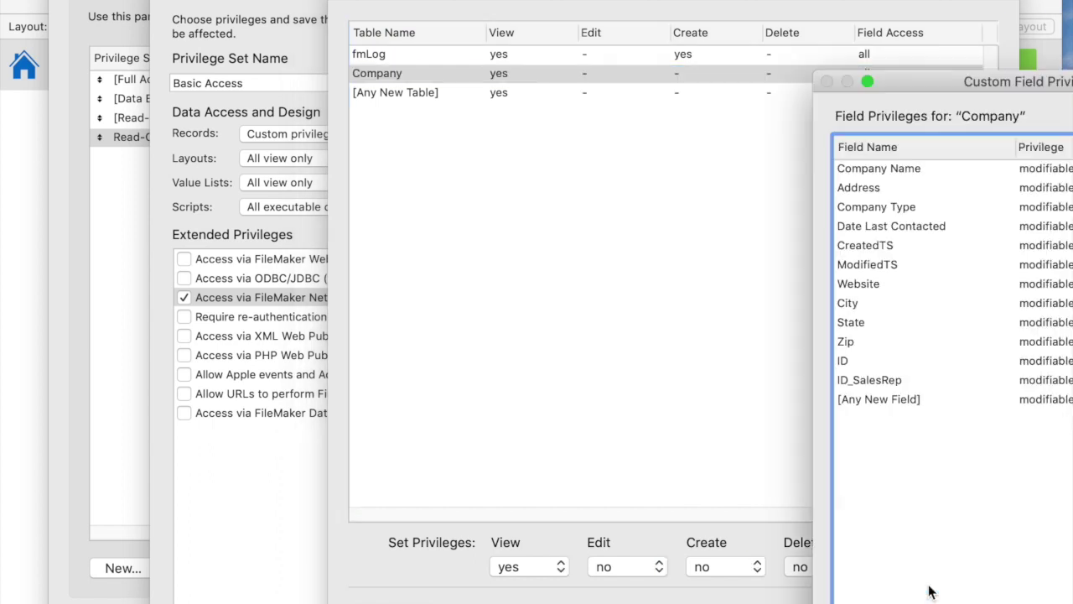
left_click_drag(1003, 84, 614, 17)
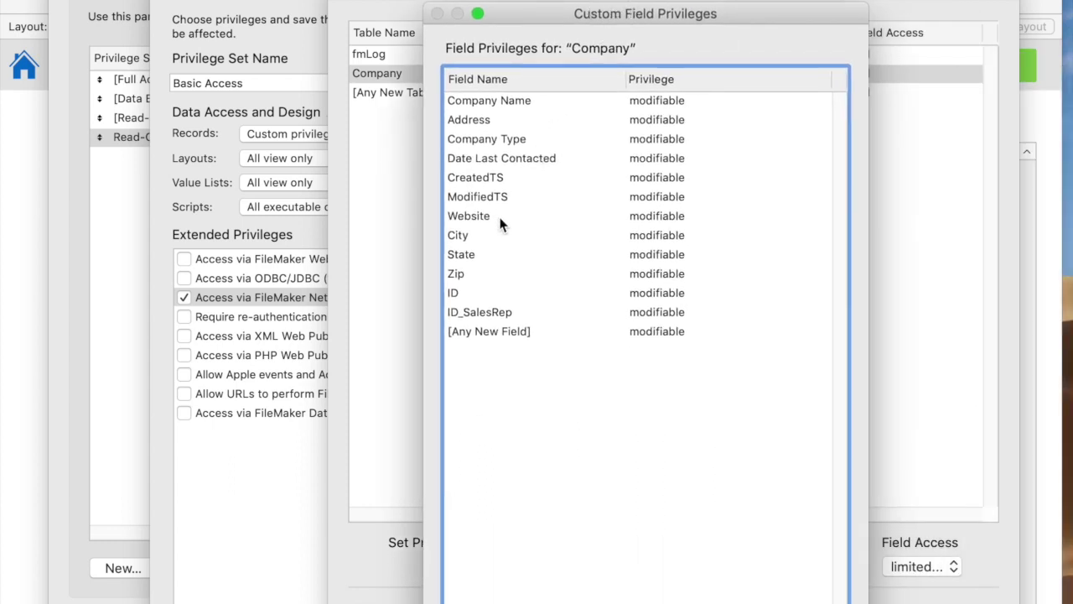
left_click(495, 312)
left_click(567, 600)
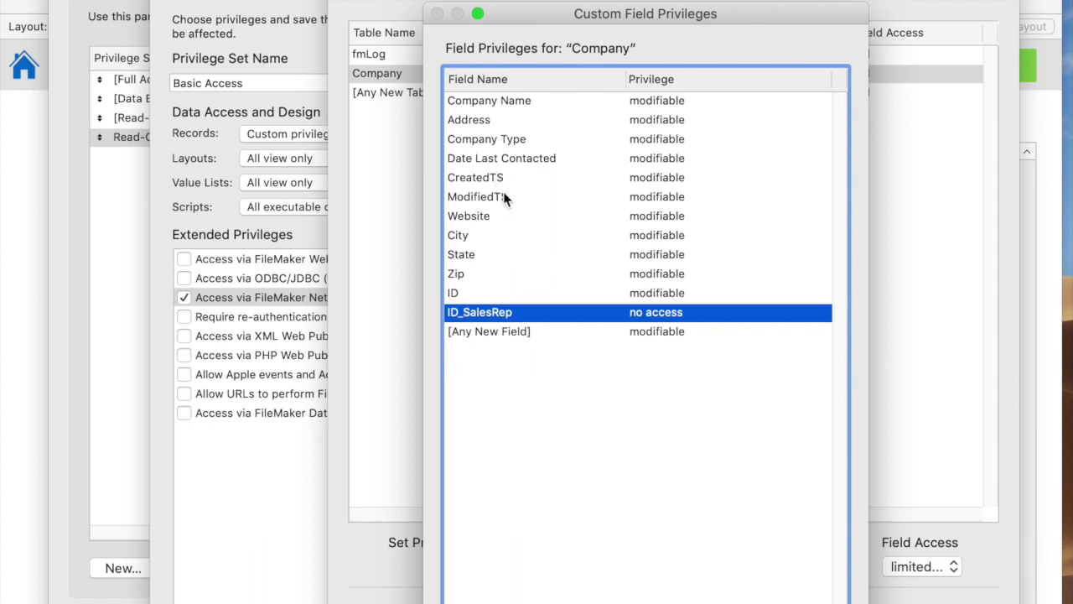
left_click(490, 121)
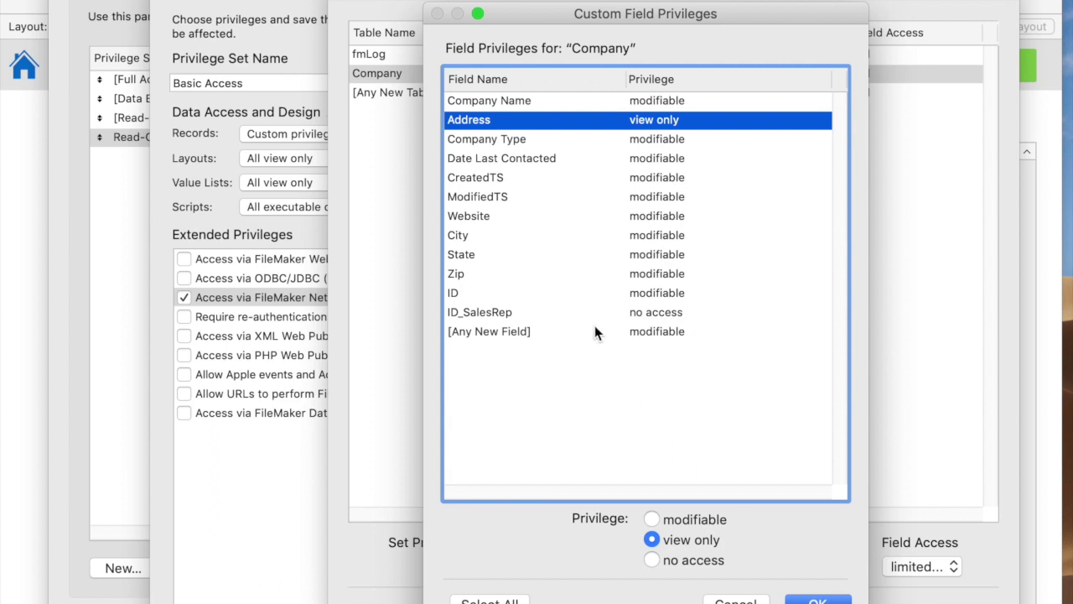
left_click(539, 102)
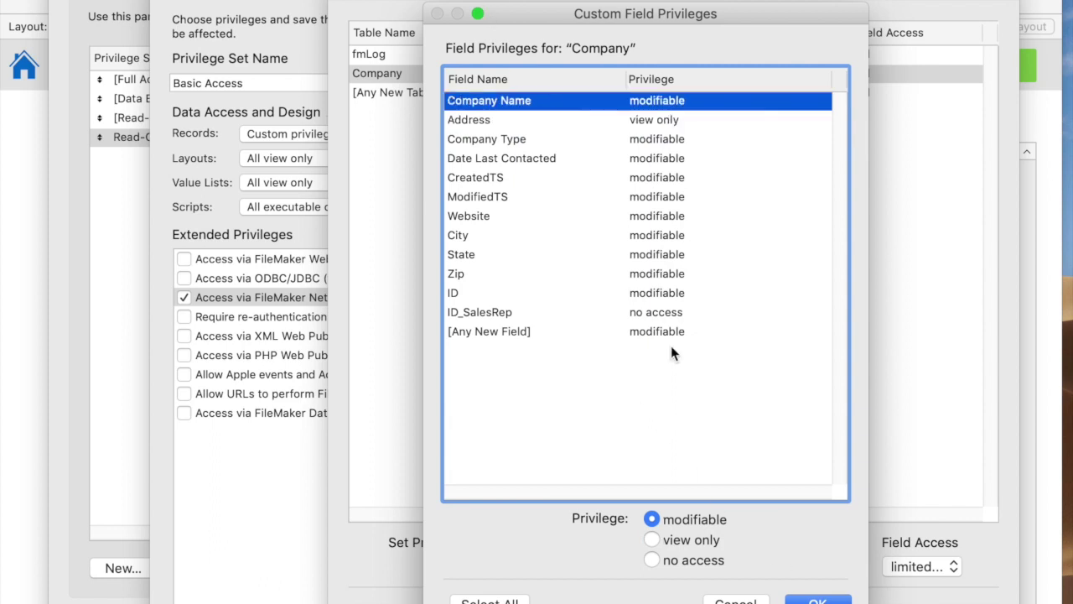
left_click(820, 597)
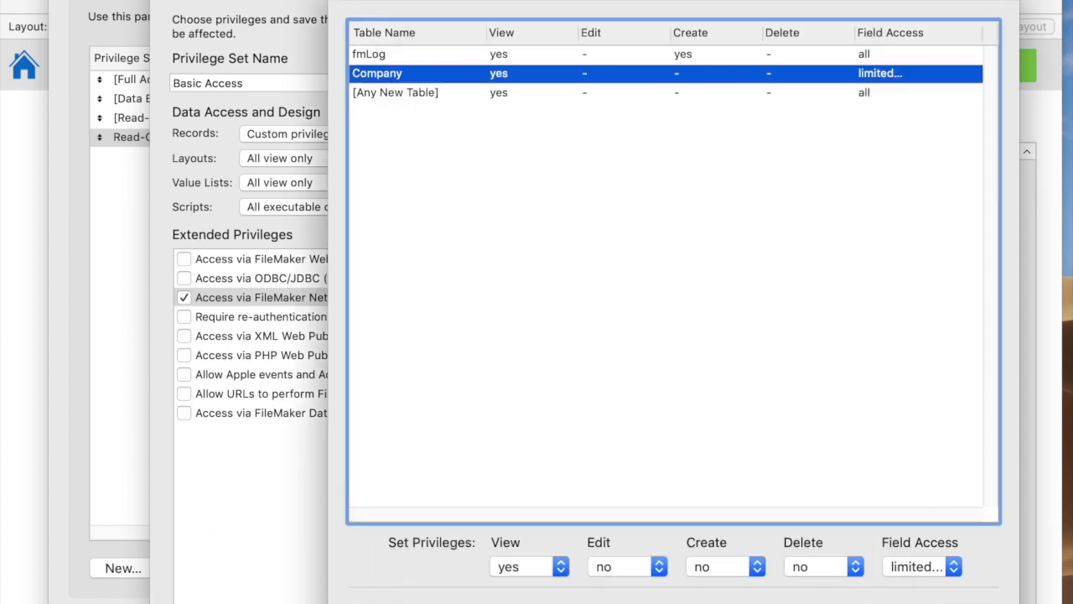
Confirm the custom record privileges and return to the Basic Access settings
left_click(967, 596)
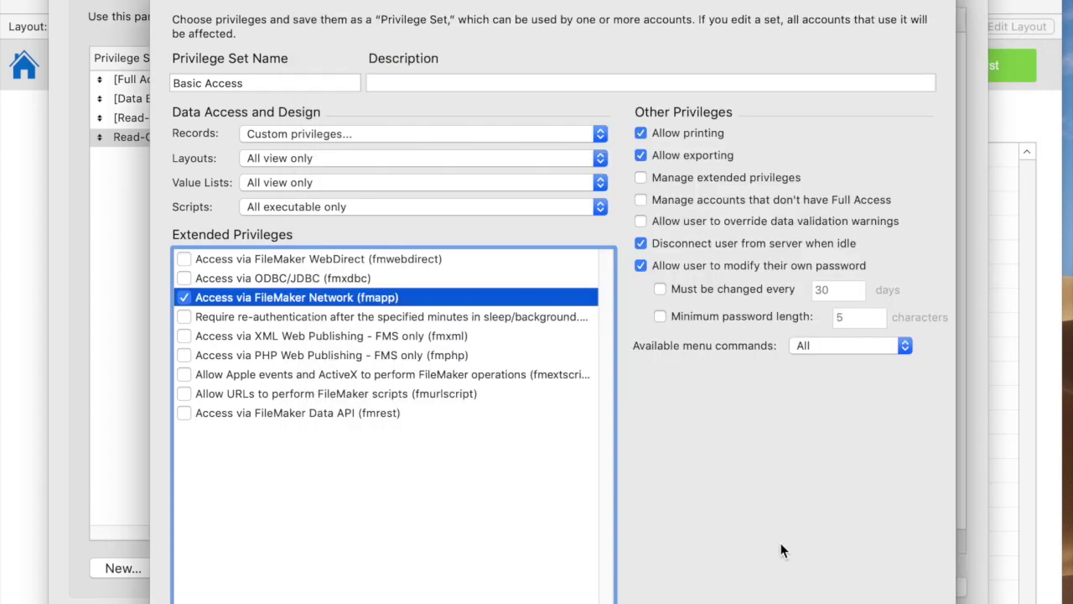